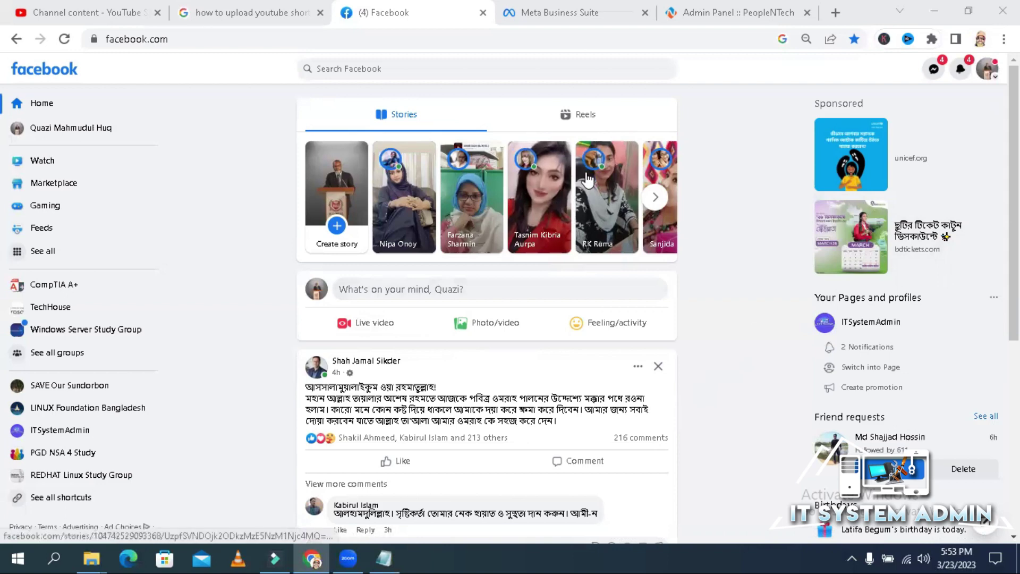
Step: Open the ITSystemAdmin Facebook page from recent searches and scroll to its Switch Now offer
{"action": "left_click", "coordinate": [351, 68]}
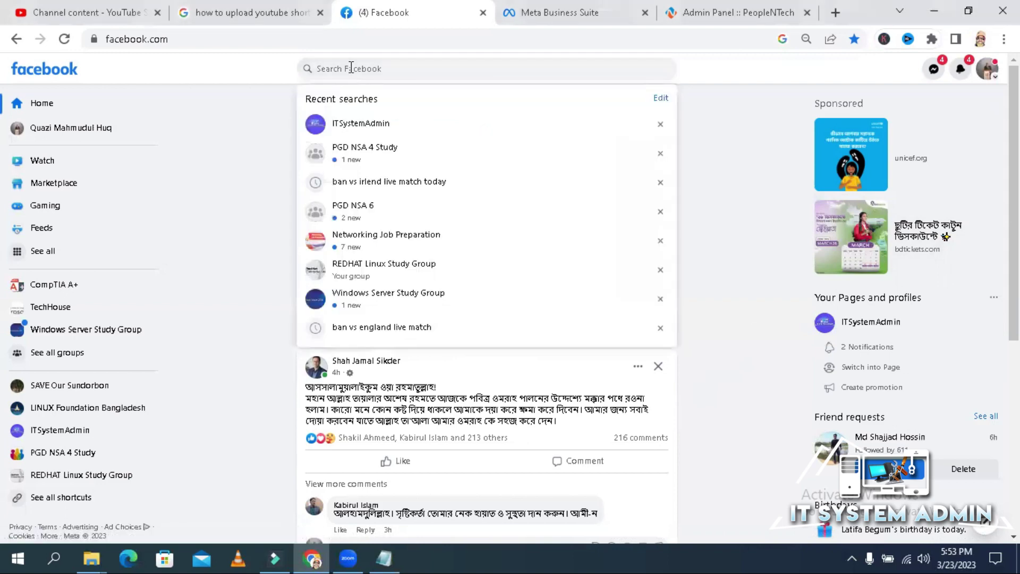
{"action": "left_click", "coordinate": [371, 127]}
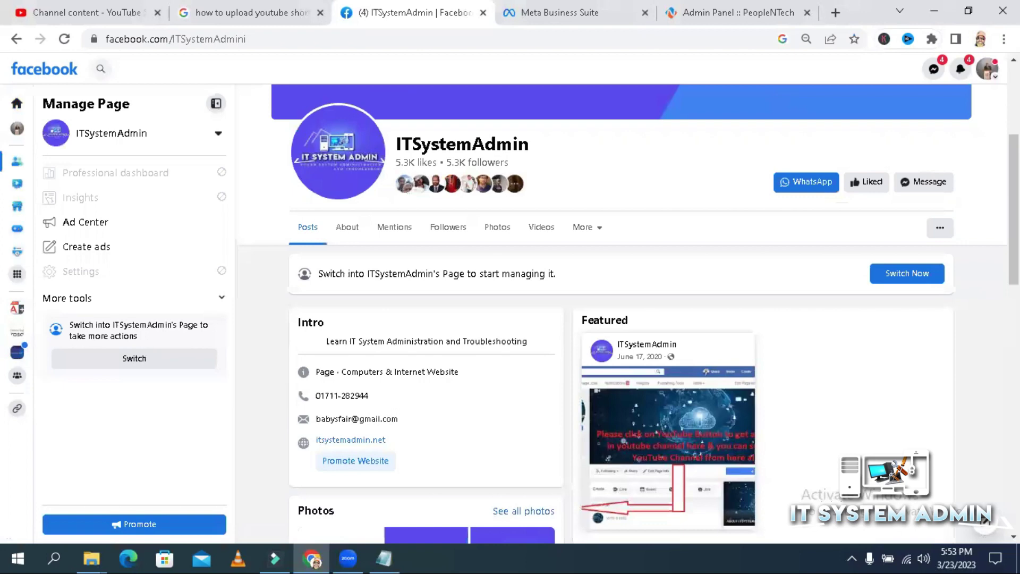
{"action": "scroll", "coordinate": [830, 153], "scroll_direction": "up", "scroll_amount": 4}
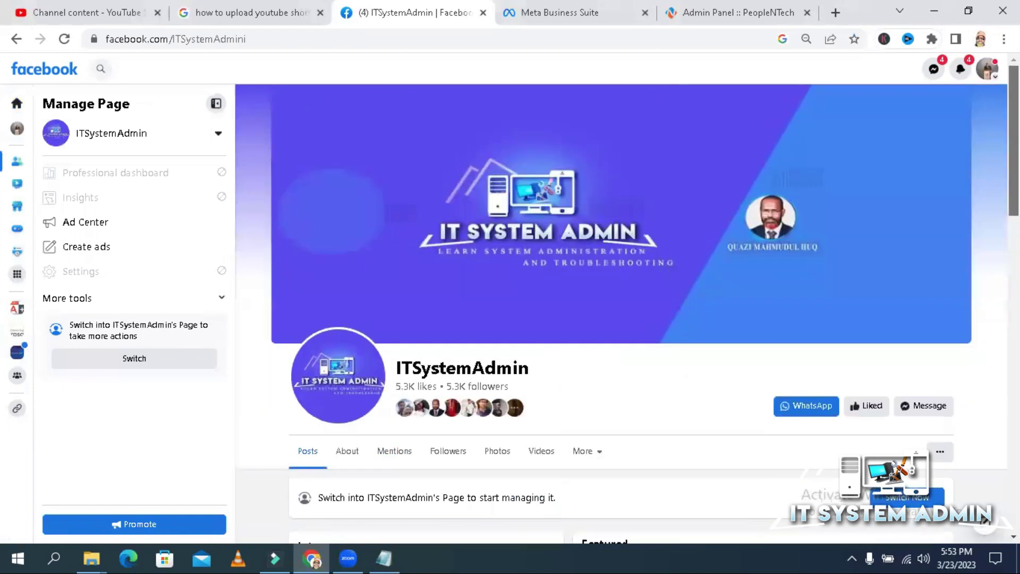
{"action": "scroll", "coordinate": [979, 209], "scroll_direction": "down", "scroll_amount": 2}
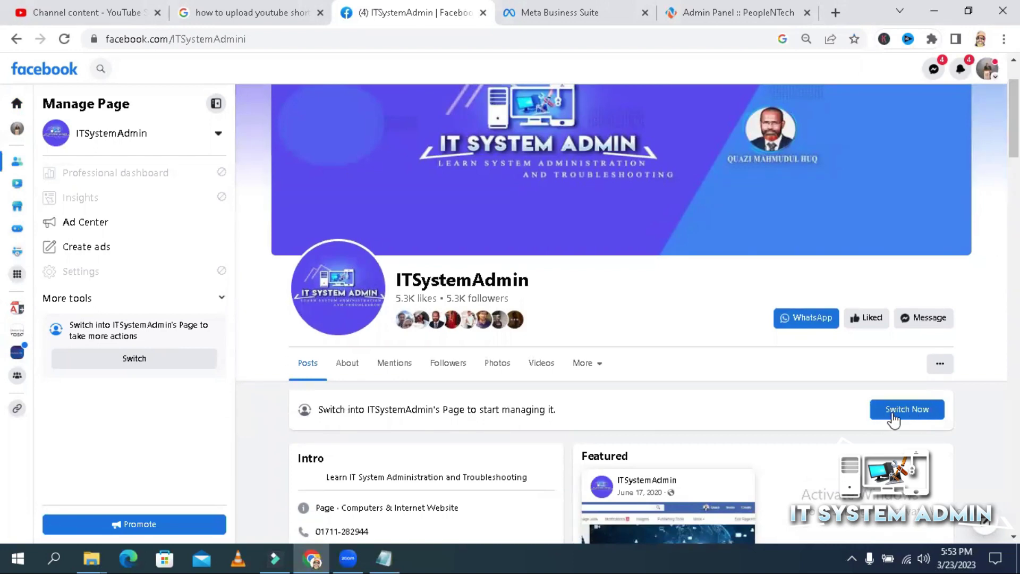
Step: Switch into acting as the ITSystemAdmin page and scroll down to its management tools
{"action": "left_click", "coordinate": [900, 411]}
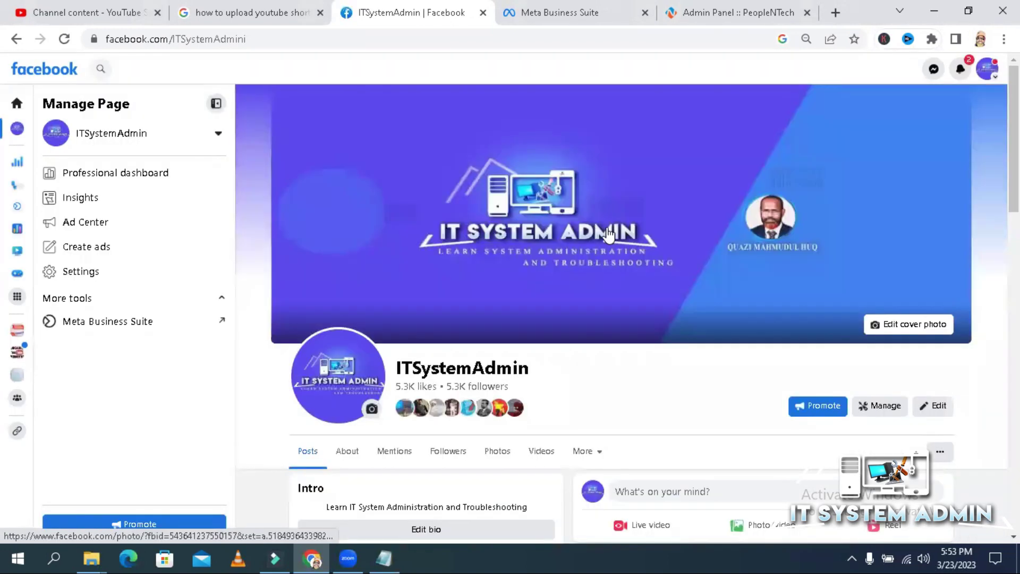
{"action": "scroll", "coordinate": [609, 234], "scroll_direction": "down", "scroll_amount": 4}
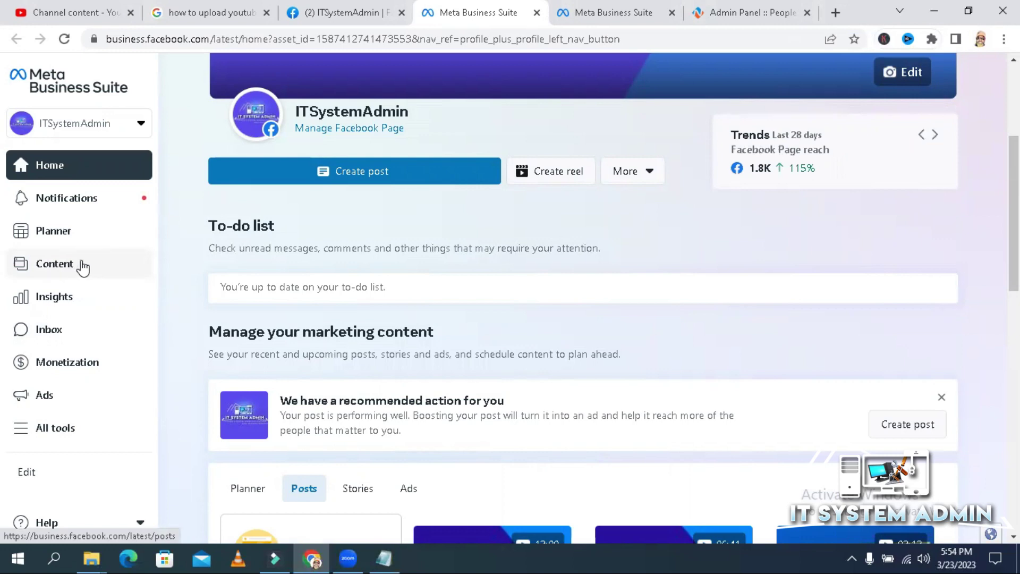
Step: Open the Content section in Meta Business Suite's sidebar
{"action": "left_click", "coordinate": [77, 266]}
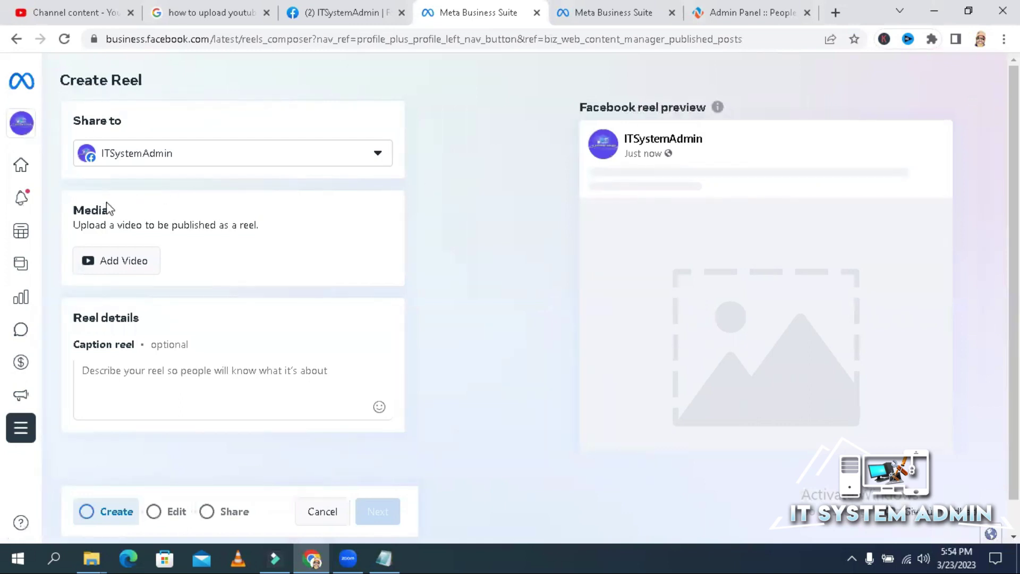
Step: Upload increase followers on facebook page 2023.mp4 from Desktop\NEXT as the reel video
{"action": "left_click_drag", "start_coordinate": [83, 224], "coordinate": [265, 232]}
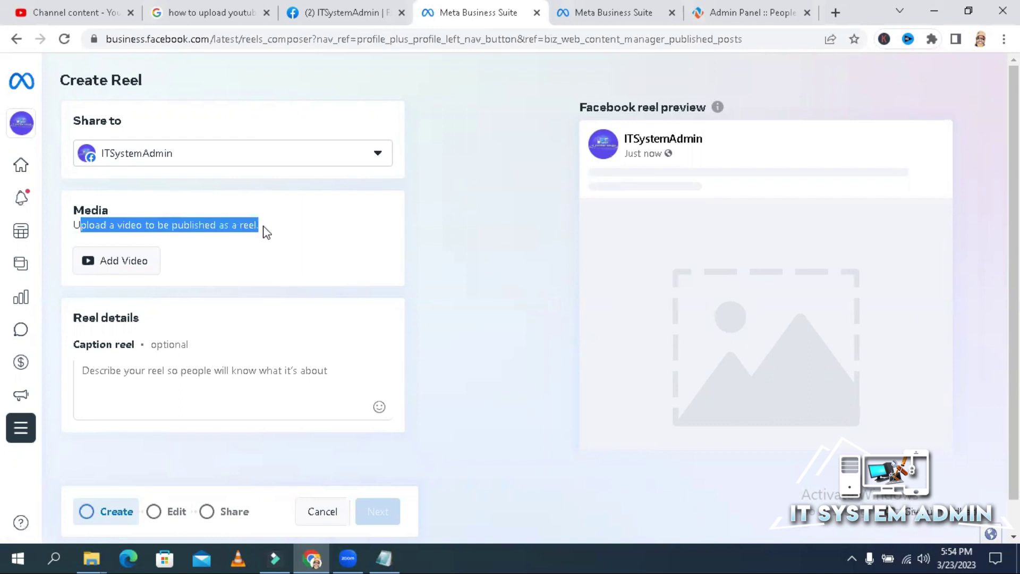
{"action": "left_click", "coordinate": [132, 261]}
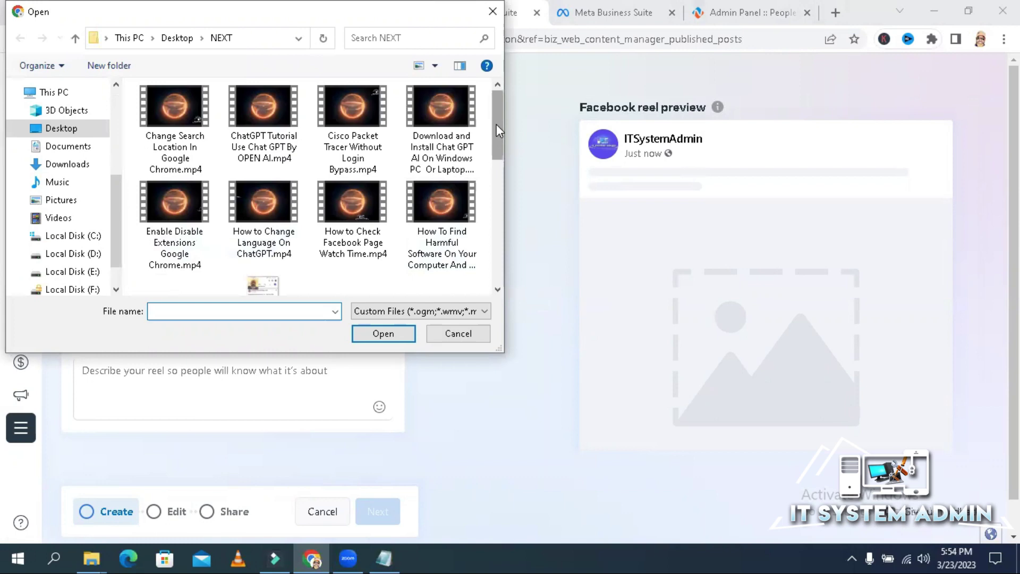
{"action": "left_click_drag", "start_coordinate": [497, 123], "coordinate": [497, 162]}
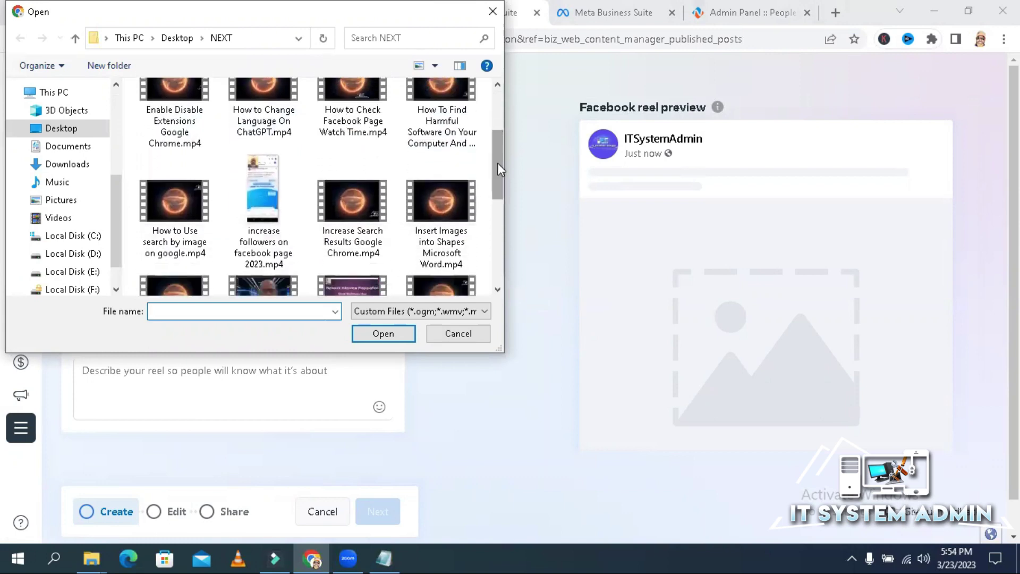
{"action": "left_click", "coordinate": [261, 209]}
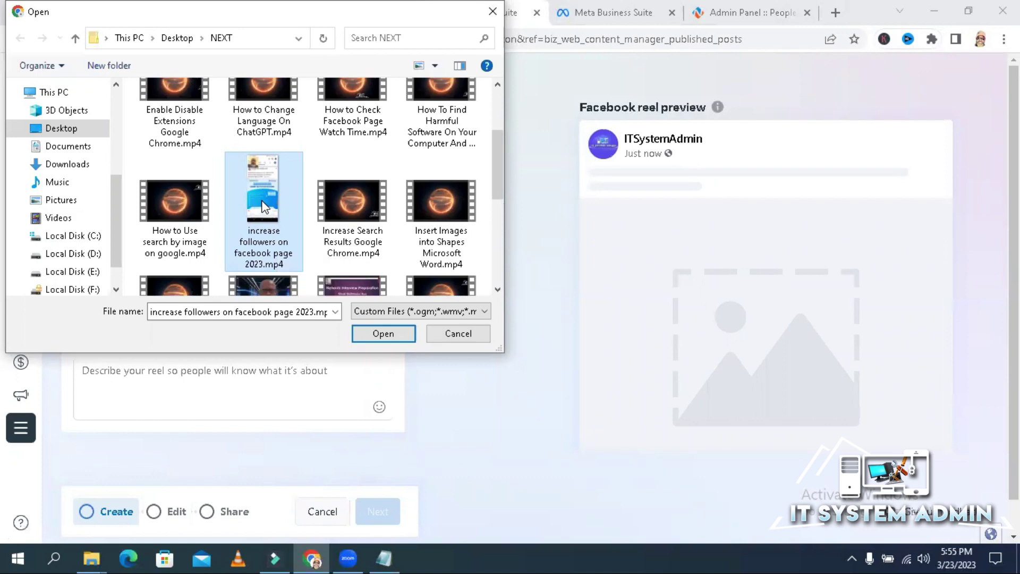
{"action": "left_click", "coordinate": [376, 334]}
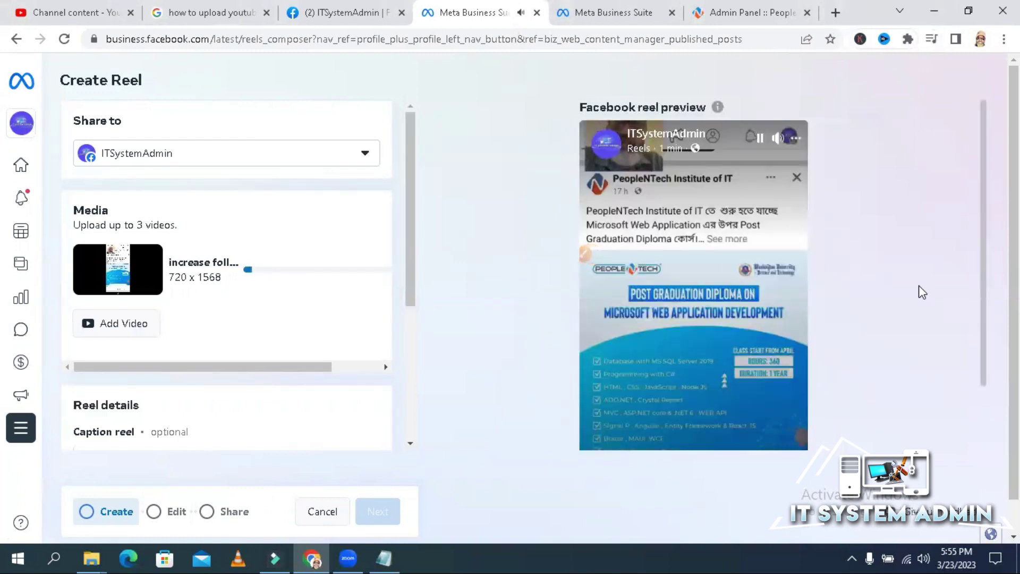
{"action": "scroll", "coordinate": [329, 297], "scroll_direction": "down", "scroll_amount": 5}
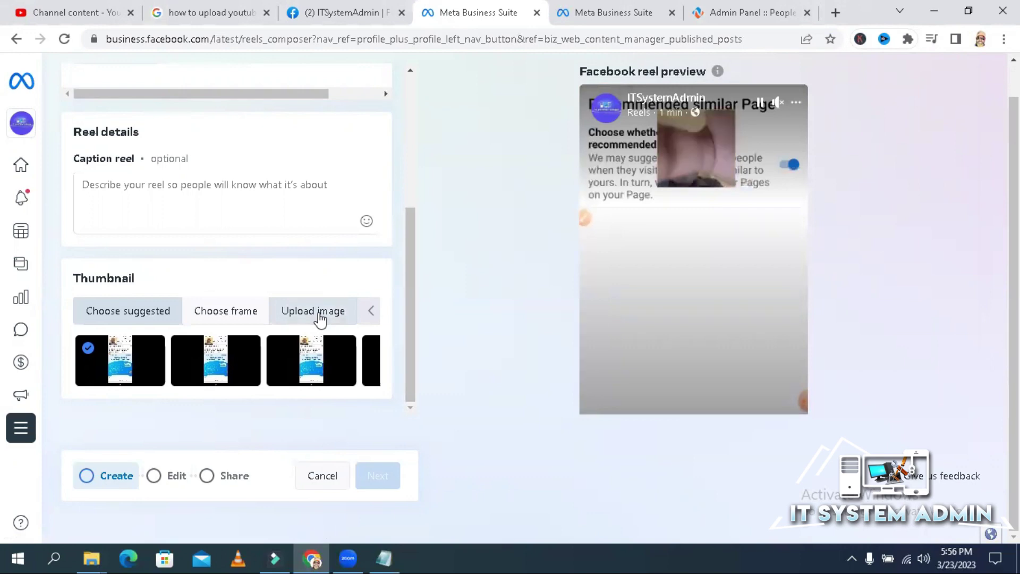
{"action": "left_click", "coordinate": [318, 313]}
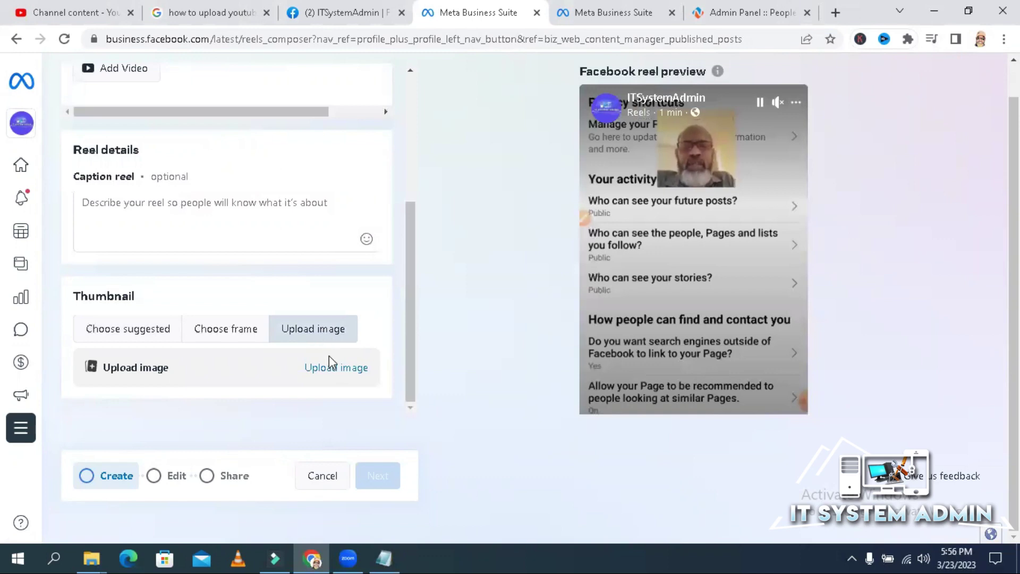
{"action": "left_click", "coordinate": [334, 370]}
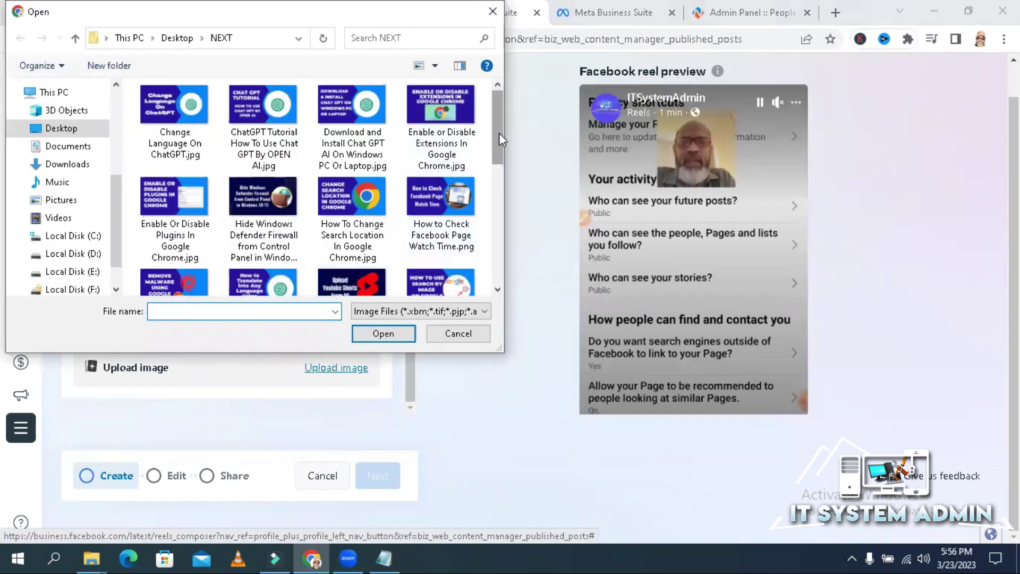
{"action": "left_click", "coordinate": [501, 264]}
{"action": "left_click", "coordinate": [501, 159]}
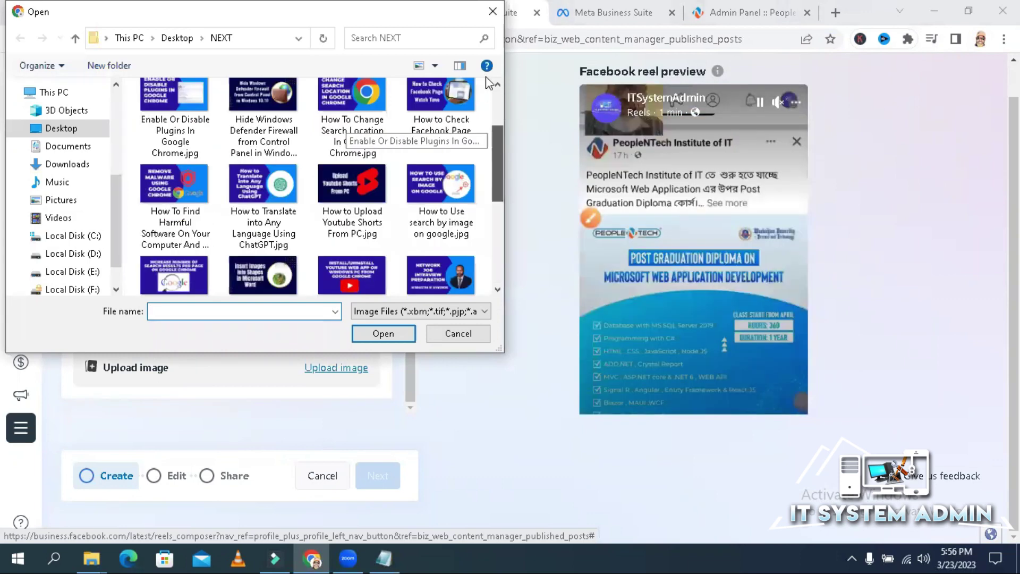
{"action": "left_click", "coordinate": [498, 109]}
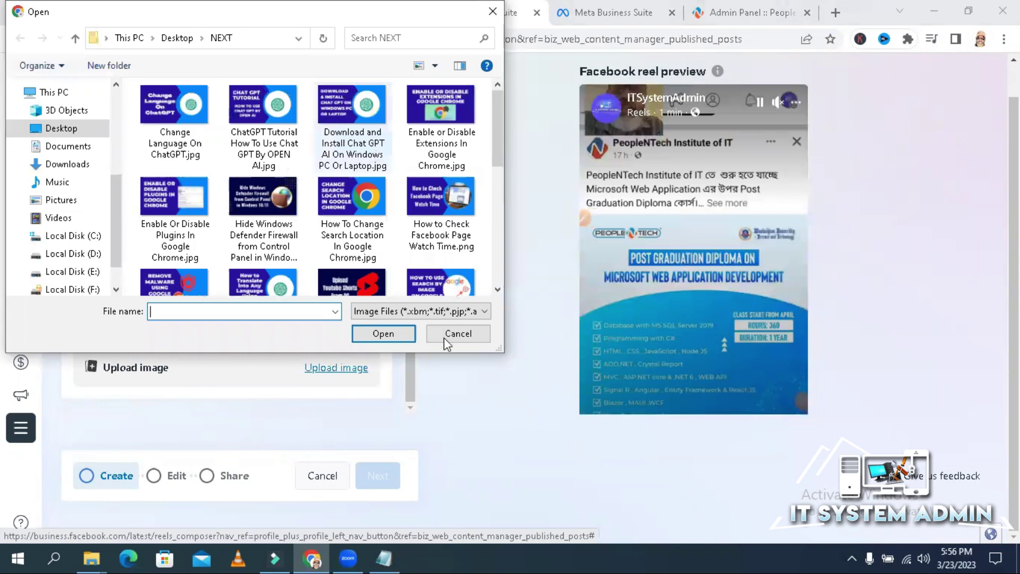
{"action": "left_click", "coordinate": [458, 333]}
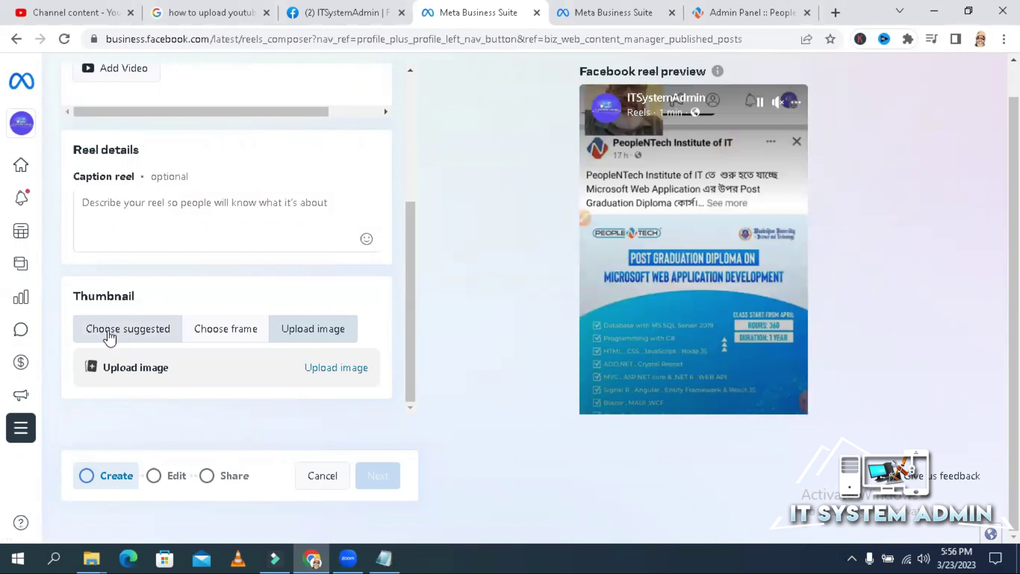
{"action": "left_click", "coordinate": [140, 335]}
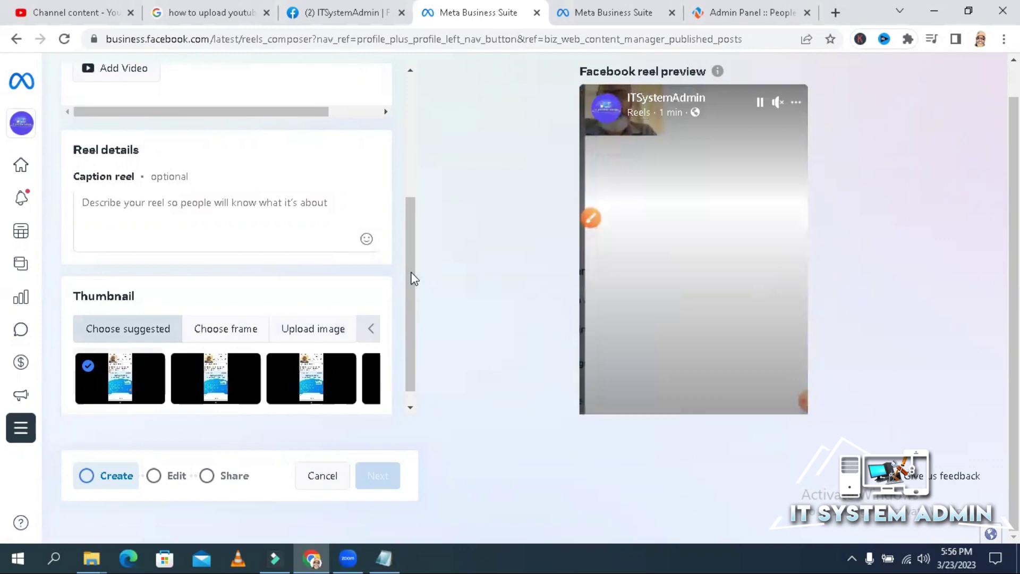
{"action": "left_click_drag", "start_coordinate": [413, 326], "coordinate": [413, 349]}
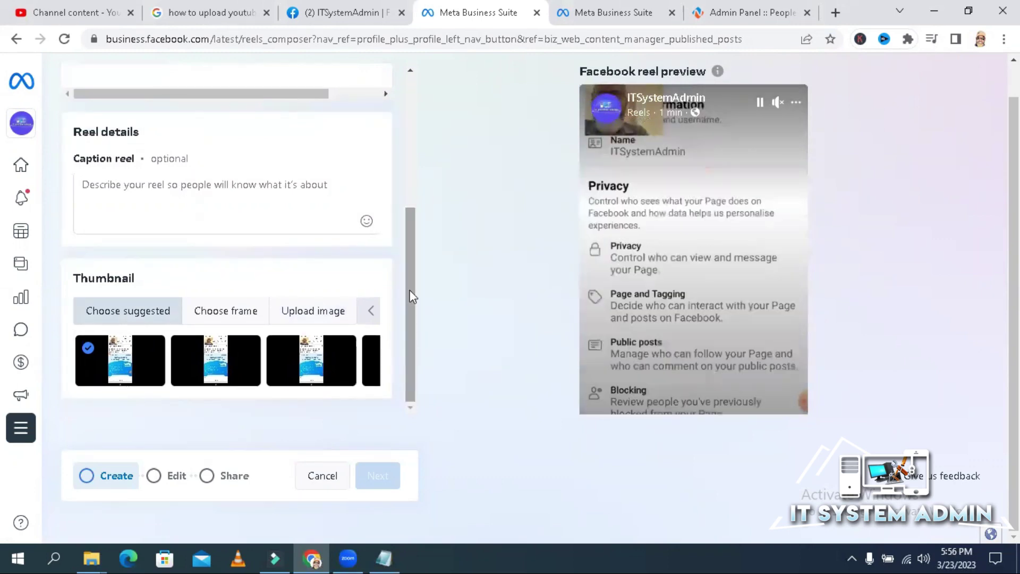
{"action": "scroll", "coordinate": [416, 231], "scroll_direction": "up", "scroll_amount": 2}
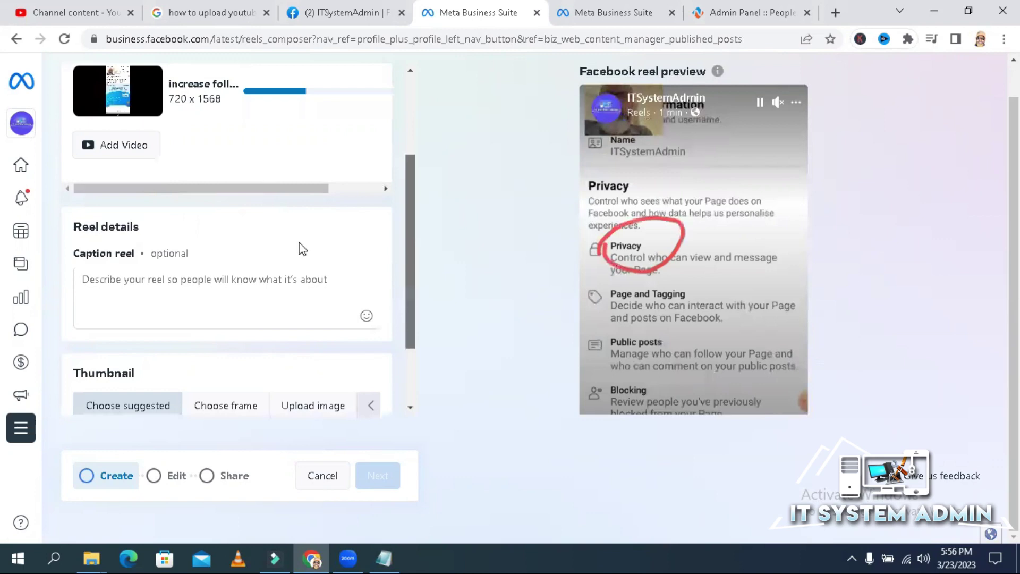
{"action": "scroll", "coordinate": [298, 248], "scroll_direction": "up", "scroll_amount": 1}
Step: Paste the caption into the reel and capitalise 'Increase' and 'Followers'
{"action": "left_click", "coordinate": [184, 301]}
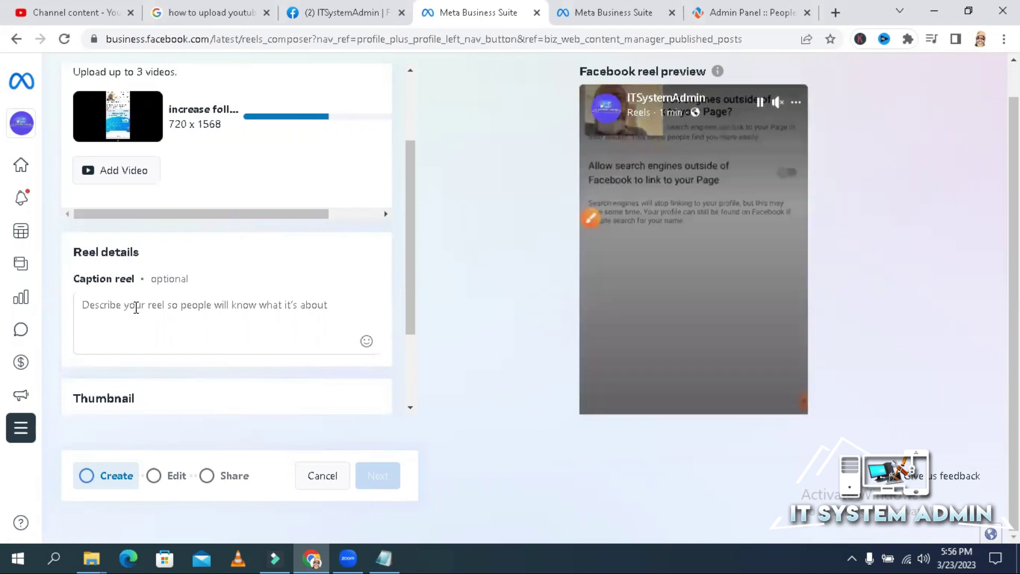
{"action": "left_click", "coordinate": [136, 309]}
{"action": "type", "text": "increase followers on facebook page 2023"}
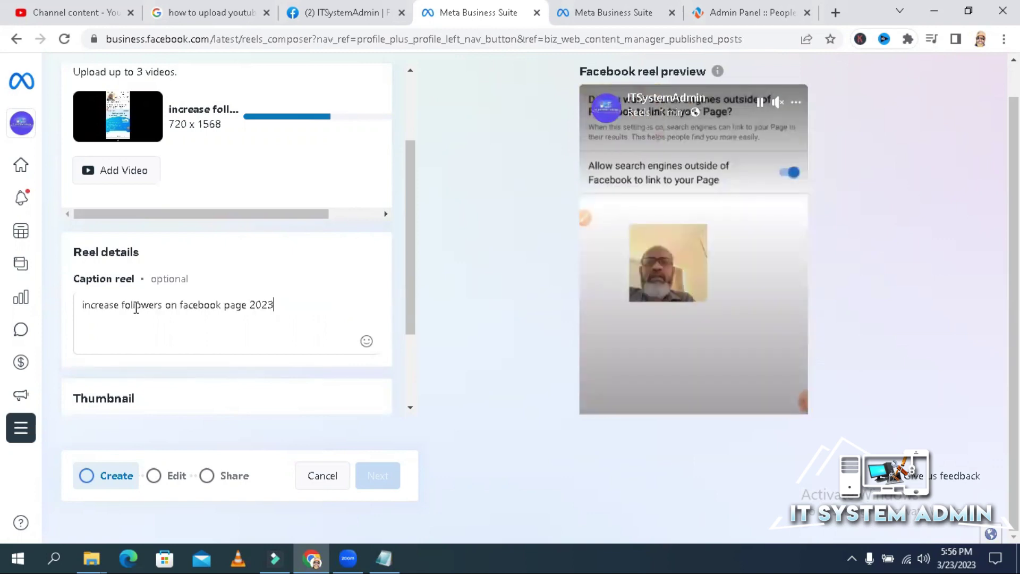
{"action": "left_click", "coordinate": [86, 304]}
{"action": "key", "text": "BackSpace"}
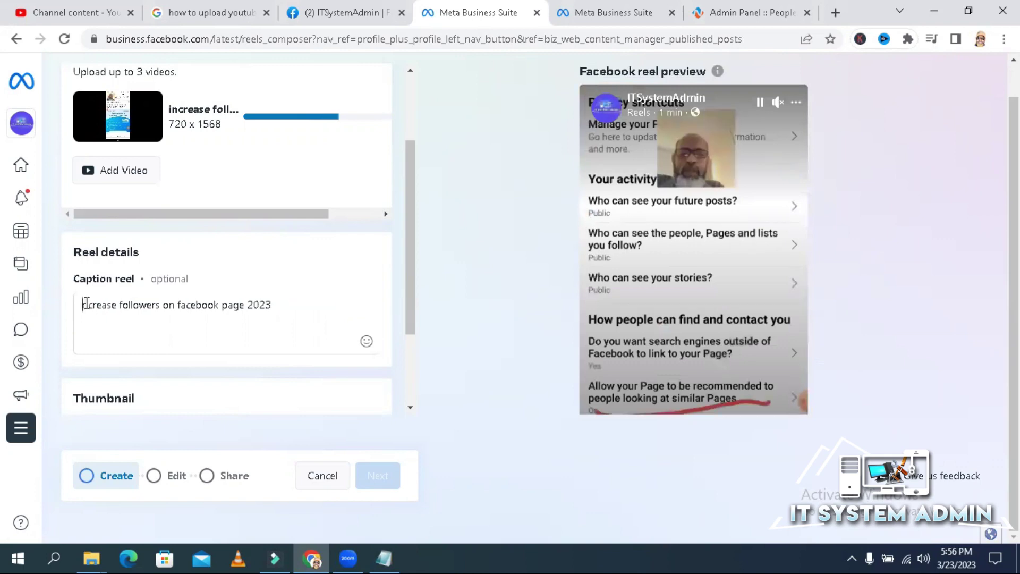
{"action": "type", "text": "I"}
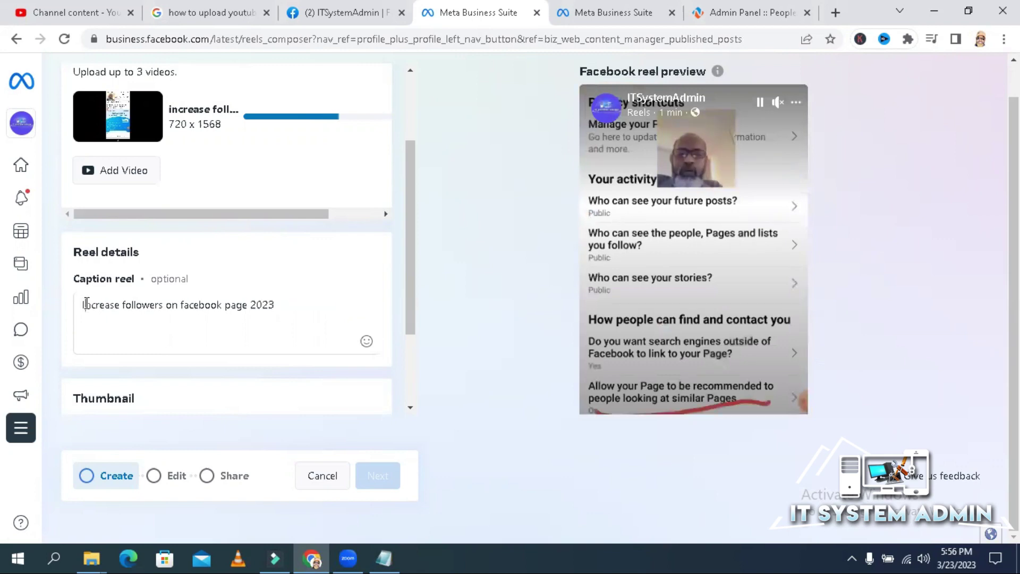
{"action": "key", "text": "ctrl+Right"}
{"action": "key", "text": "BackSpace"}
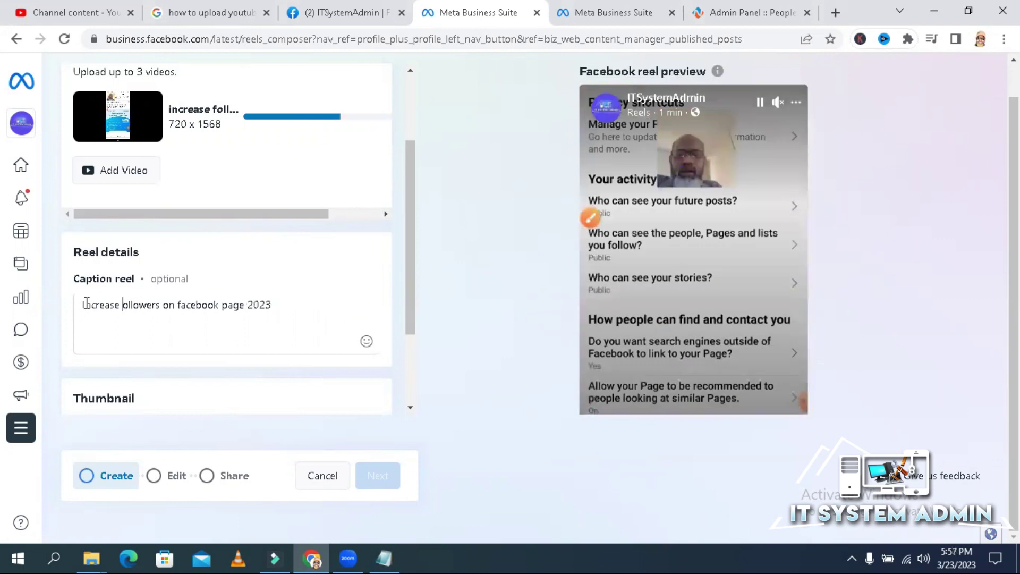
{"action": "type", "text": "F"}
Step: Capitalise 'Facebook' and 'Page' so the caption reads 'Increase Followers on Facebook Page 2023'
{"action": "key", "text": "Right"}
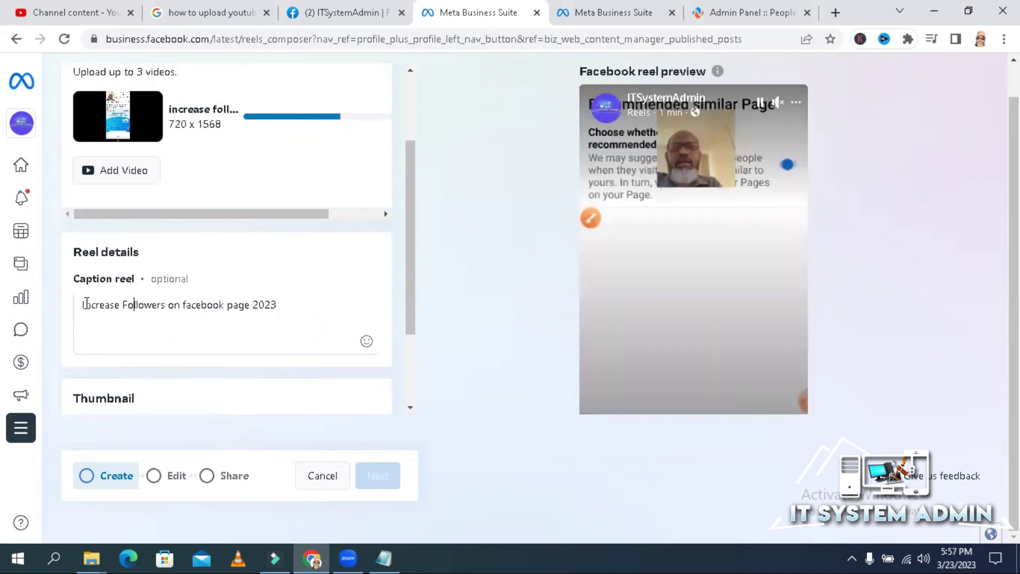
{"action": "key", "text": "Right"}
{"action": "key", "text": "Right"}
{"action": "key", "text": "Right"}
{"action": "key", "text": "Right"}
{"action": "key", "text": "Right"}
{"action": "key", "text": "Right"}
{"action": "key", "text": "Right"}
{"action": "key", "text": "Right"}
{"action": "key", "text": "Right"}
{"action": "key", "text": "Right"}
{"action": "key", "text": "Right"}
{"action": "key", "text": "Right"}
{"action": "key", "text": "Right"}
{"action": "key", "text": "Left"}
{"action": "key", "text": "Left"}
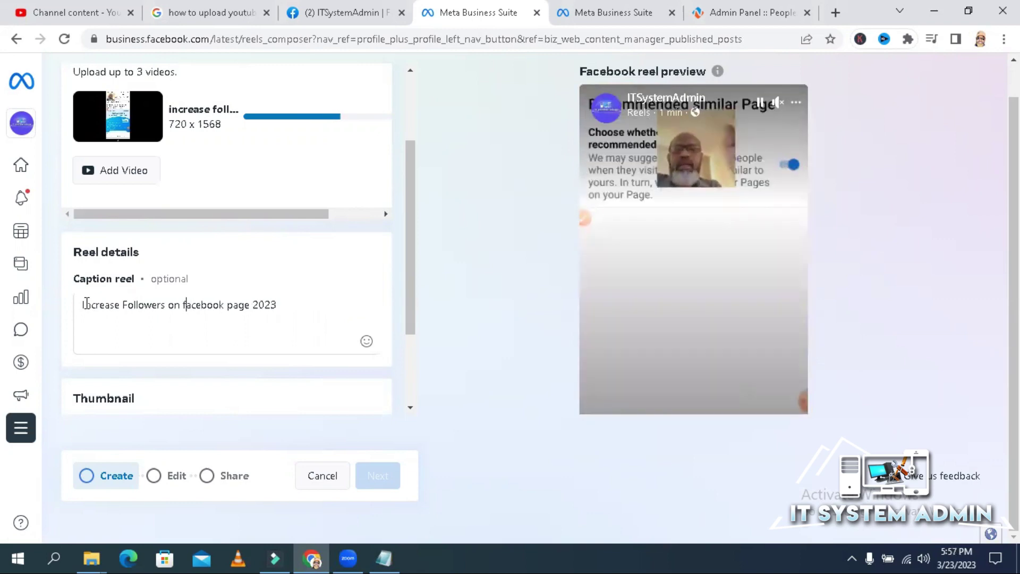
{"action": "key", "text": "Delete"}
{"action": "type", "text": "F"}
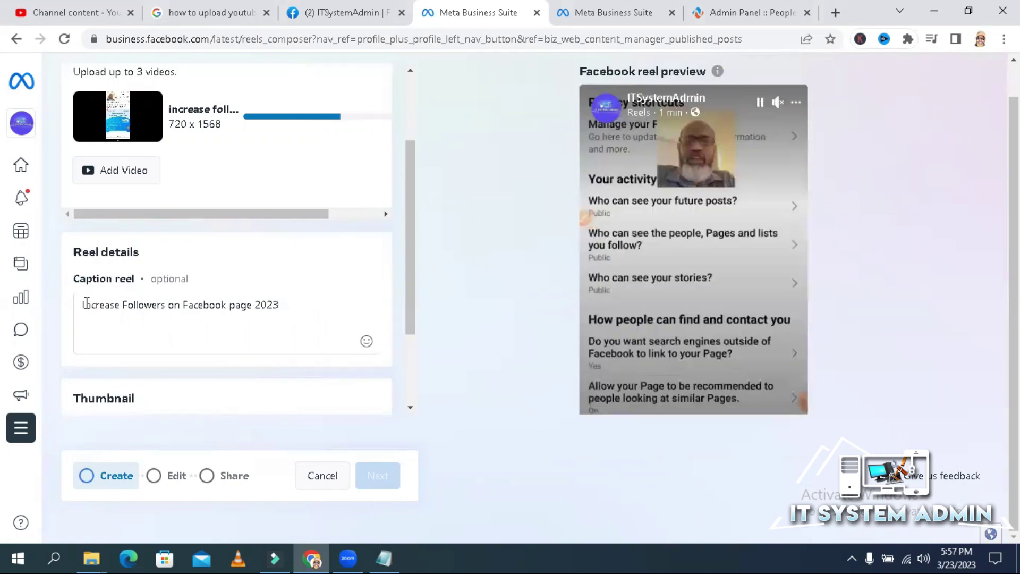
{"action": "key", "text": "Right"}
{"action": "key", "text": "ctrl+Right"}
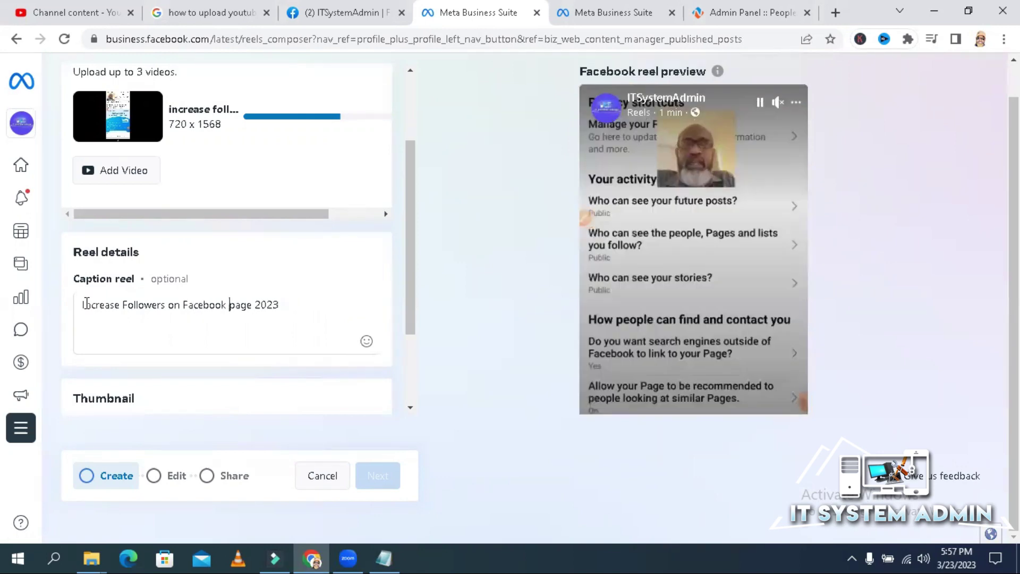
{"action": "key", "text": "Delete"}
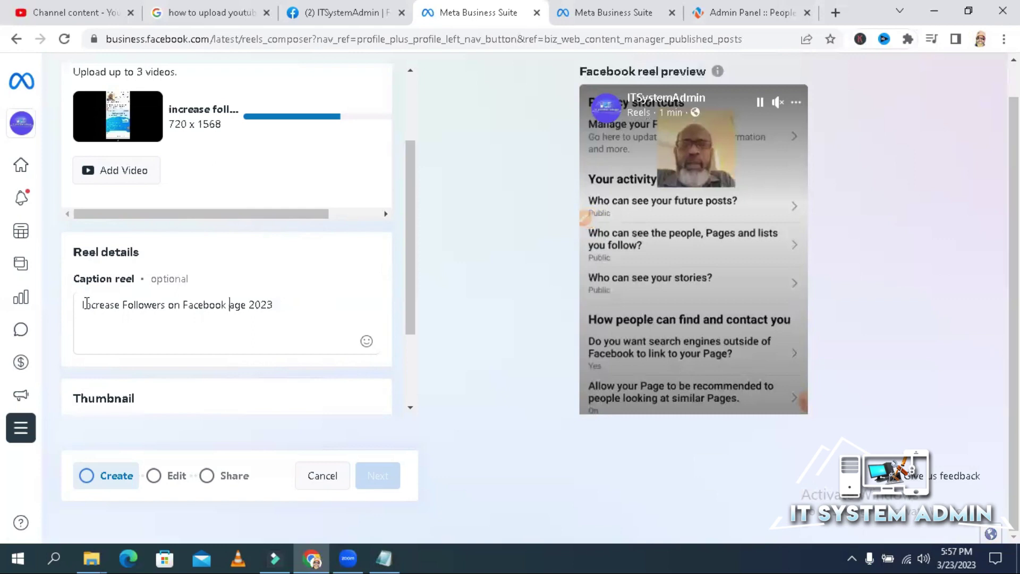
{"action": "type", "text": "P"}
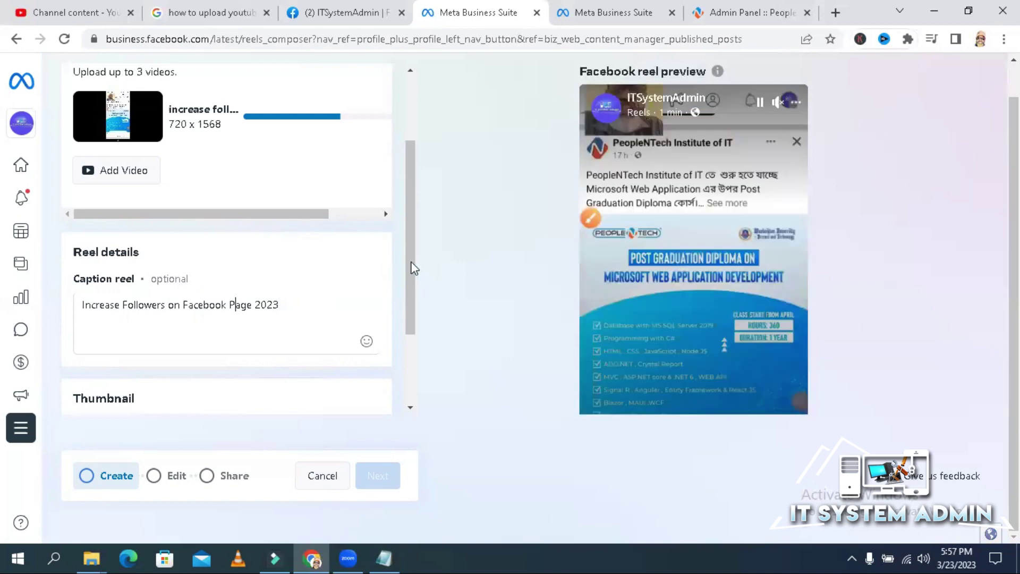
Step: Scroll through the reel form until the upload reaches 100%, checking caption and suggested thumbnails
{"action": "scroll", "coordinate": [413, 336], "scroll_direction": "down", "scroll_amount": 1}
{"action": "scroll", "coordinate": [419, 406], "scroll_direction": "down", "scroll_amount": 2}
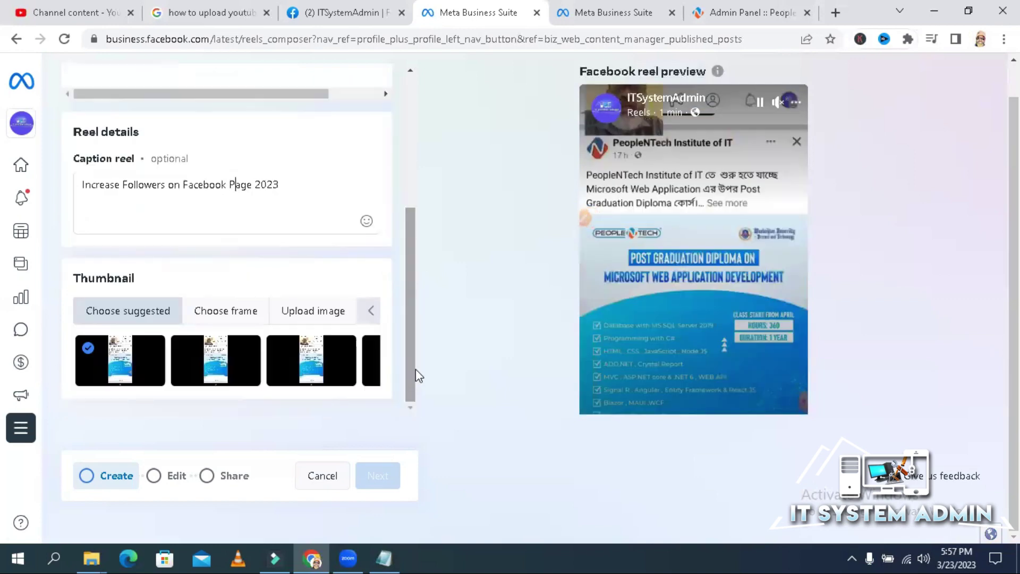
{"action": "scroll", "coordinate": [412, 243], "scroll_direction": "up", "scroll_amount": 6}
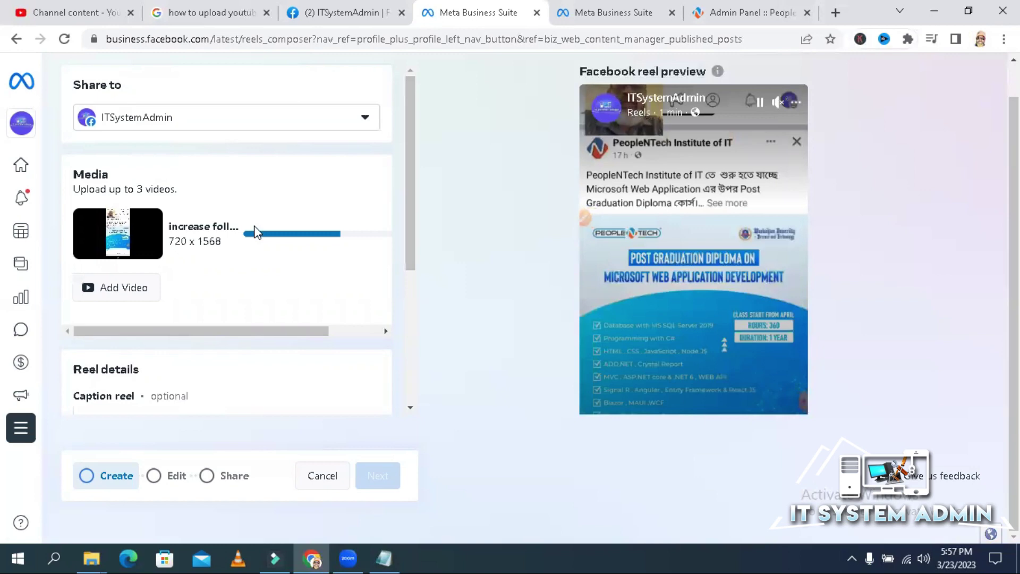
{"action": "scroll", "coordinate": [324, 309], "scroll_direction": "right", "scroll_amount": 2}
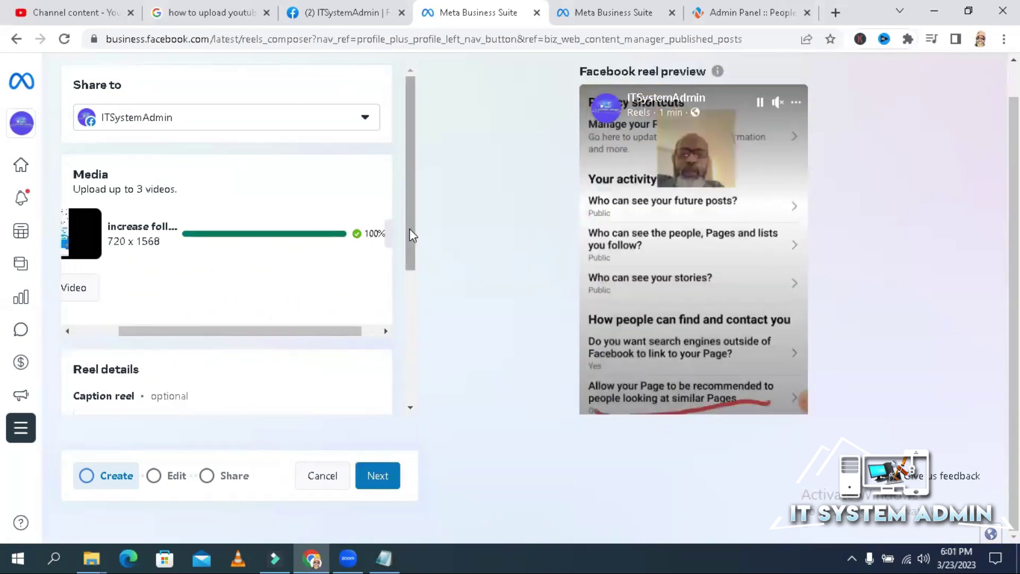
{"action": "scroll", "coordinate": [413, 291], "scroll_direction": "down", "scroll_amount": 2}
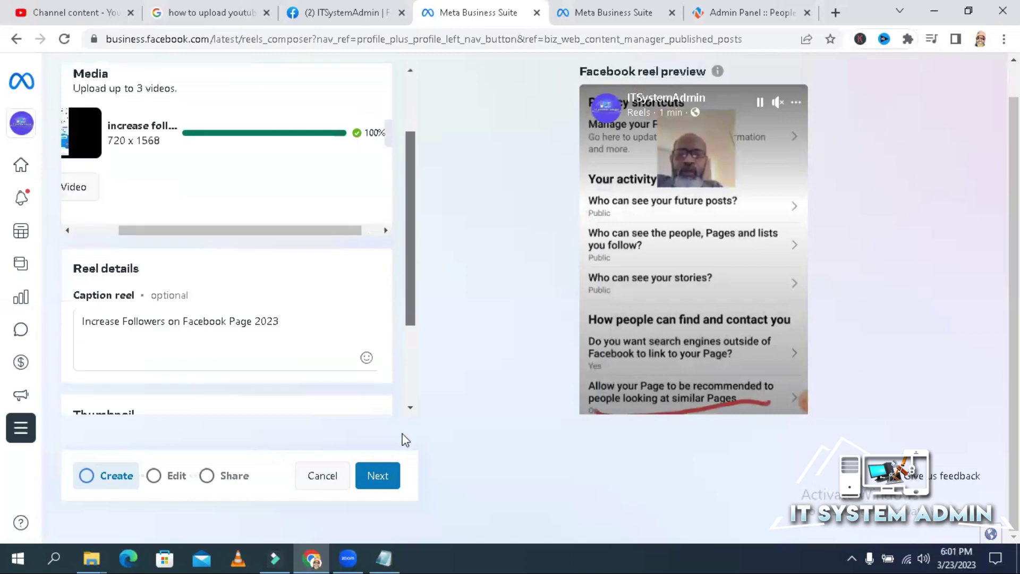
{"action": "scroll", "coordinate": [403, 439], "scroll_direction": "down", "scroll_amount": 1}
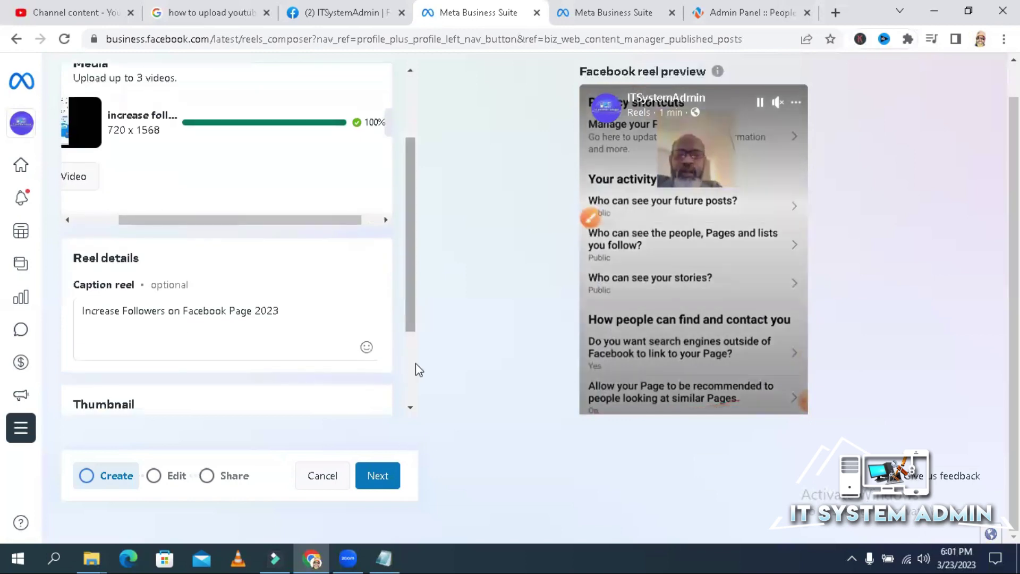
{"action": "scroll", "coordinate": [417, 371], "scroll_direction": "down", "scroll_amount": 2}
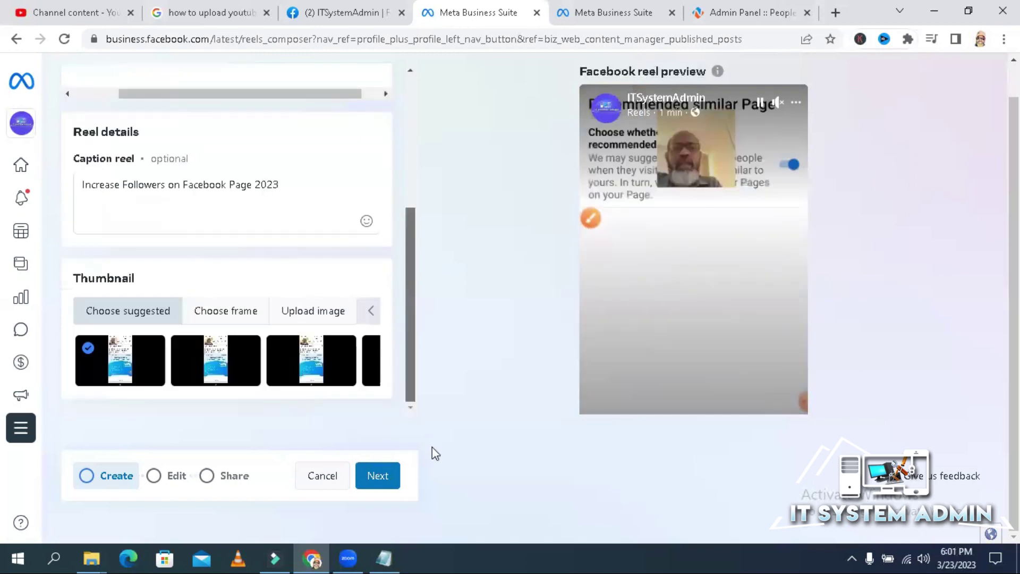
Step: Advance the reel to the Edit step and browse the audio list without adding any
{"action": "left_click", "coordinate": [378, 476]}
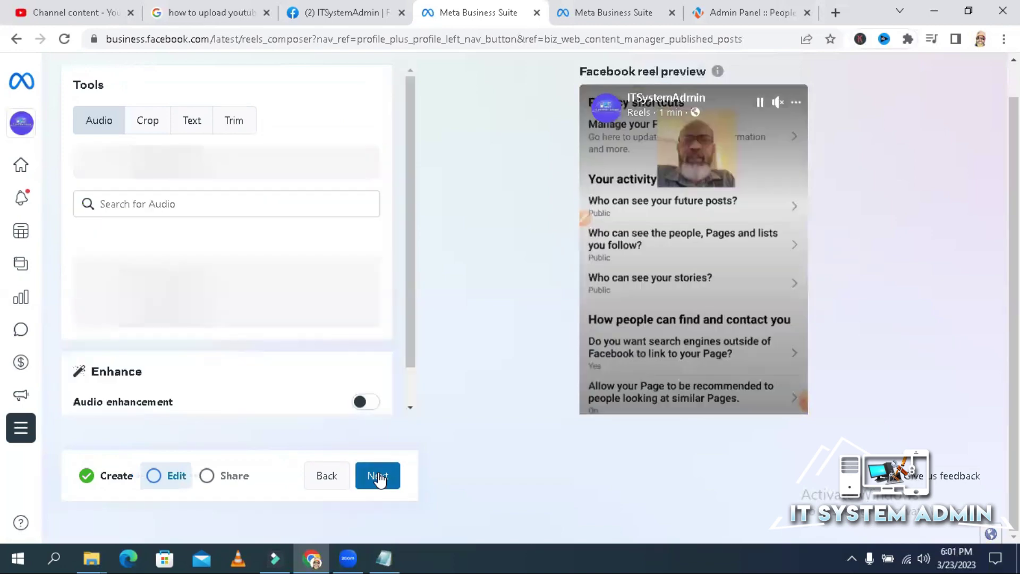
{"action": "scroll", "coordinate": [409, 239], "scroll_direction": "down", "scroll_amount": 1}
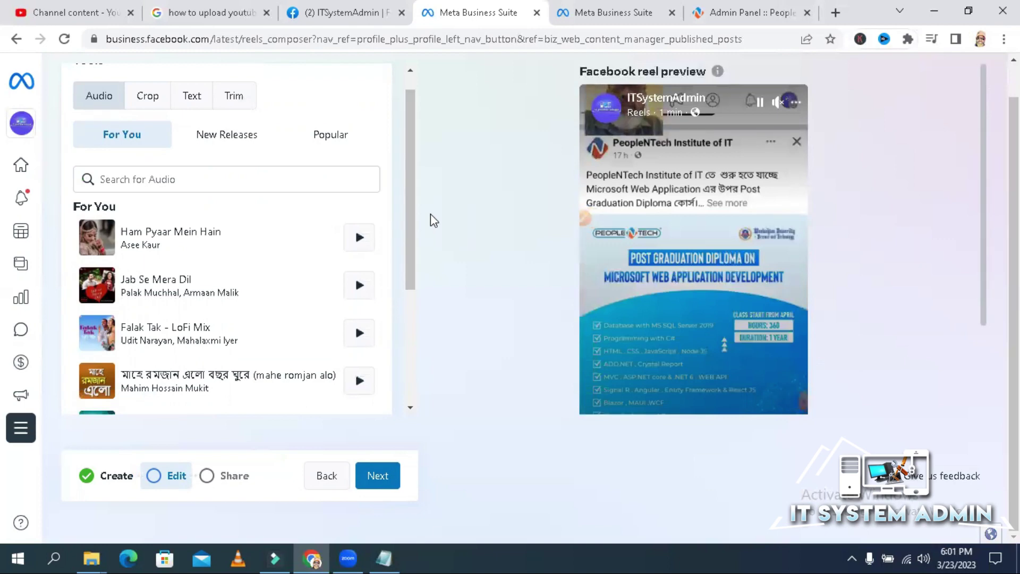
{"action": "scroll", "coordinate": [413, 260], "scroll_direction": "down", "scroll_amount": 1}
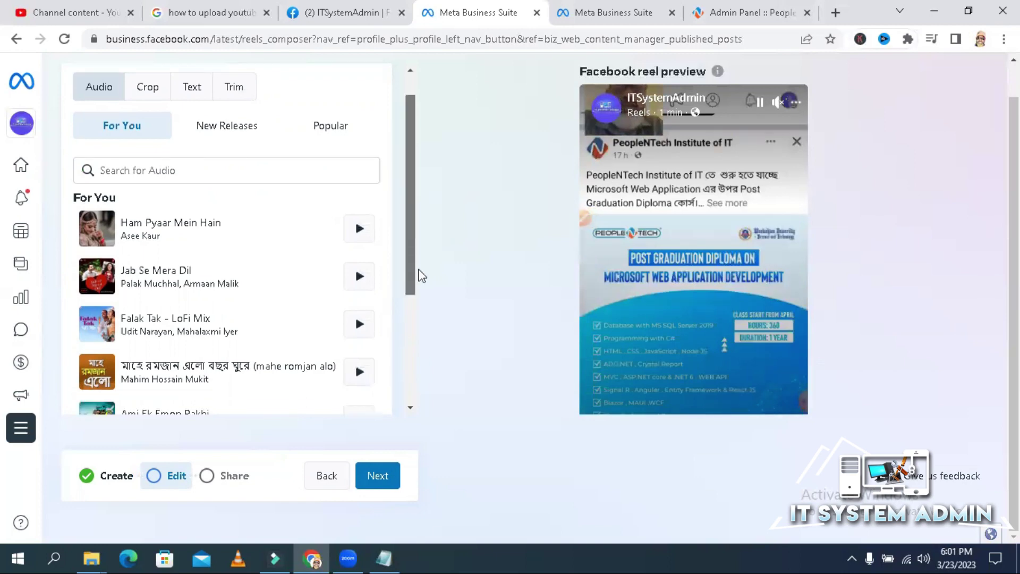
{"action": "scroll", "coordinate": [422, 275], "scroll_direction": "down", "scroll_amount": 3}
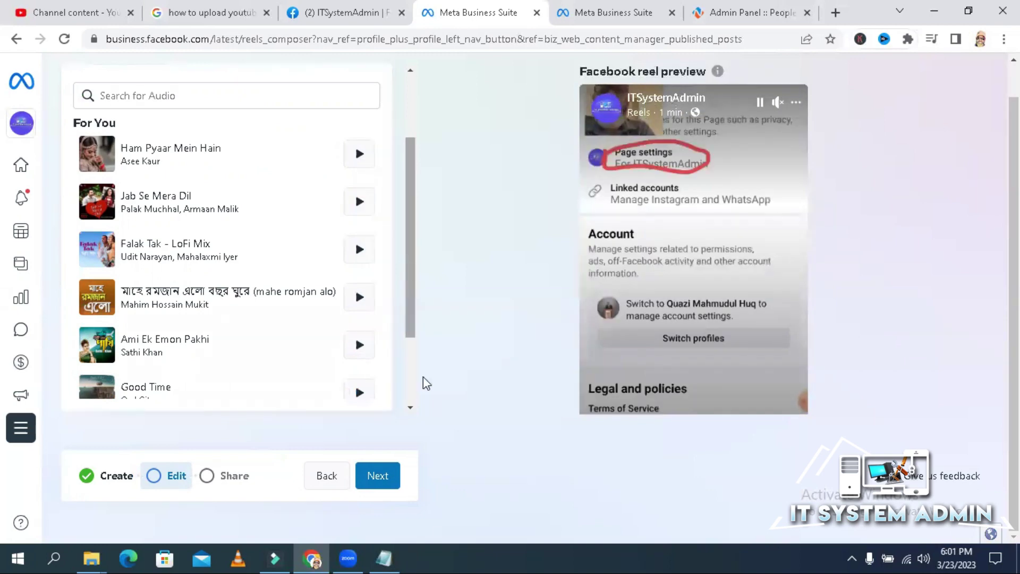
{"action": "scroll", "coordinate": [404, 223], "scroll_direction": "up", "scroll_amount": 2}
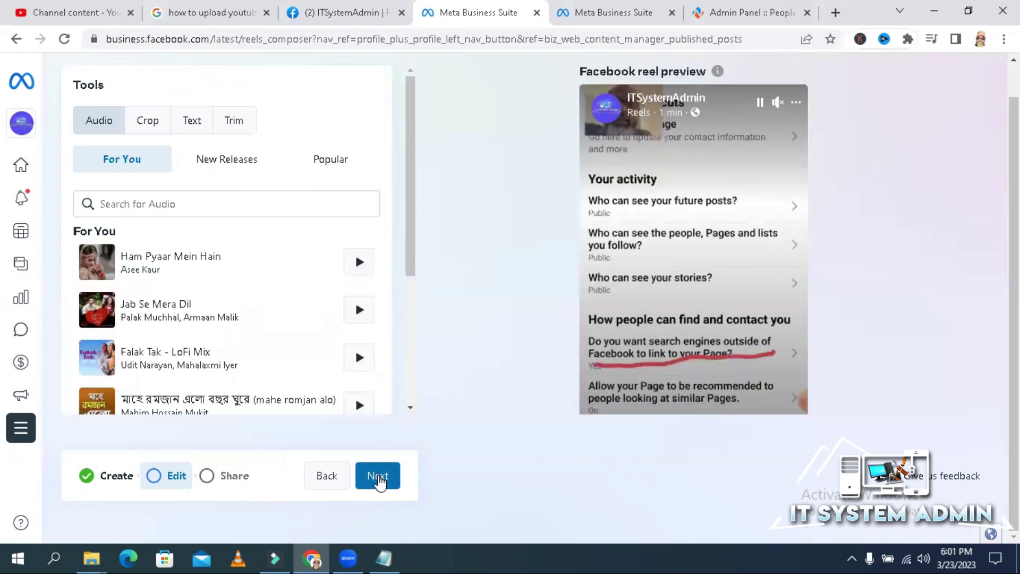
Step: Move to the Share step and keep the reel set to Share now rather than scheduled
{"action": "left_click", "coordinate": [378, 477]}
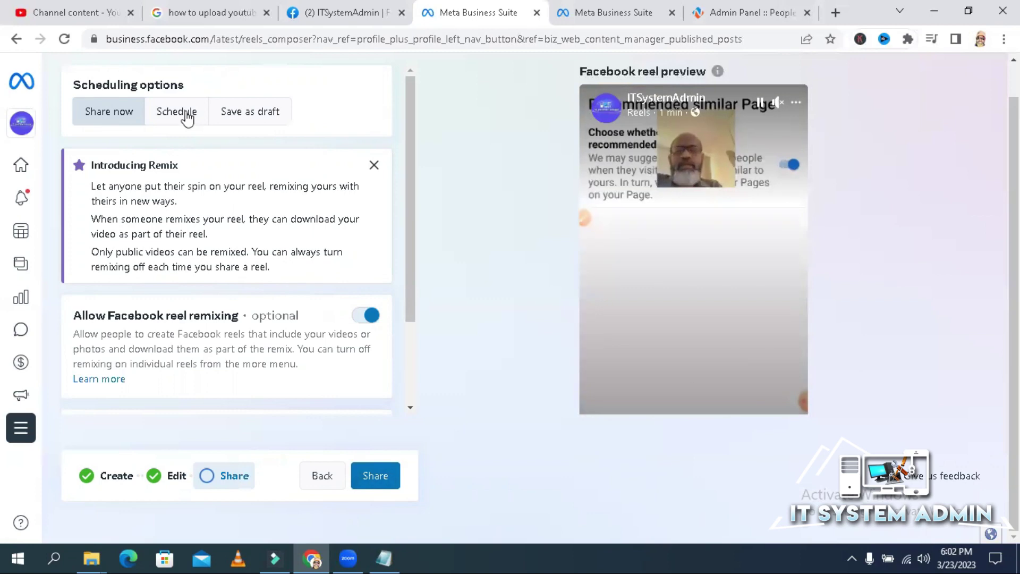
{"action": "left_click", "coordinate": [185, 116]}
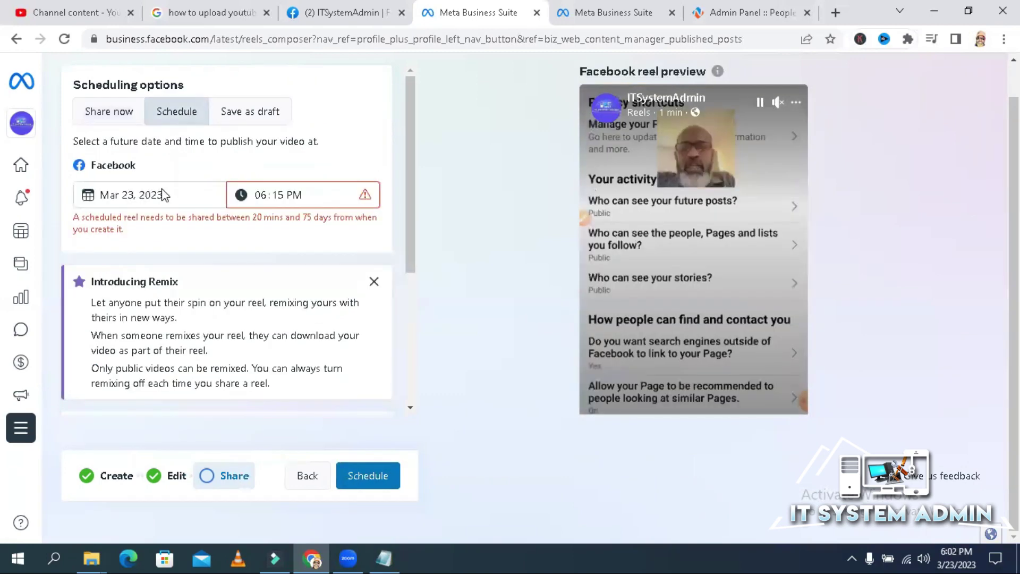
{"action": "left_click", "coordinate": [130, 113]}
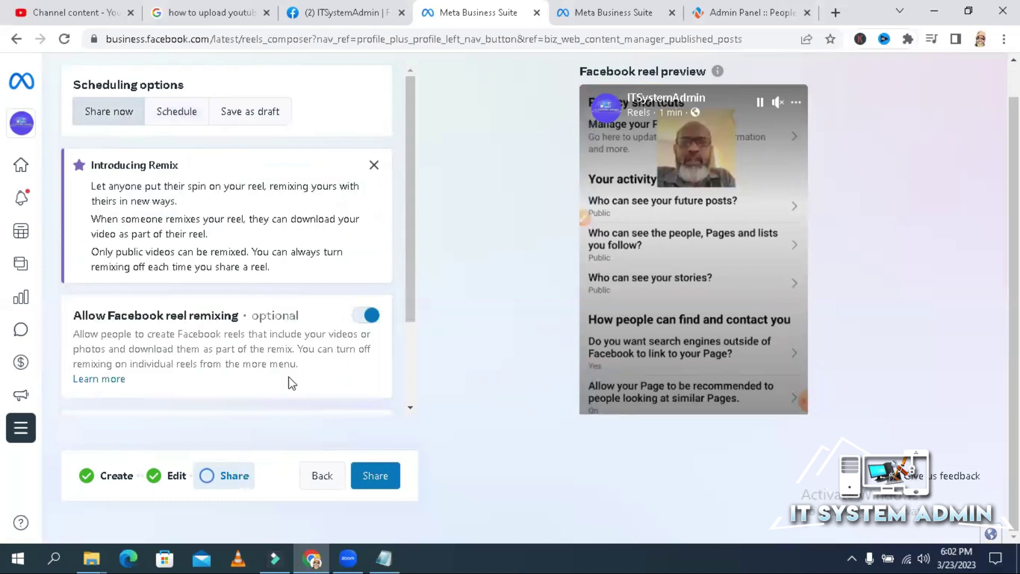
Step: Publish the reel, then return to the ITSystemAdmin Facebook page tab
{"action": "left_click", "coordinate": [366, 475]}
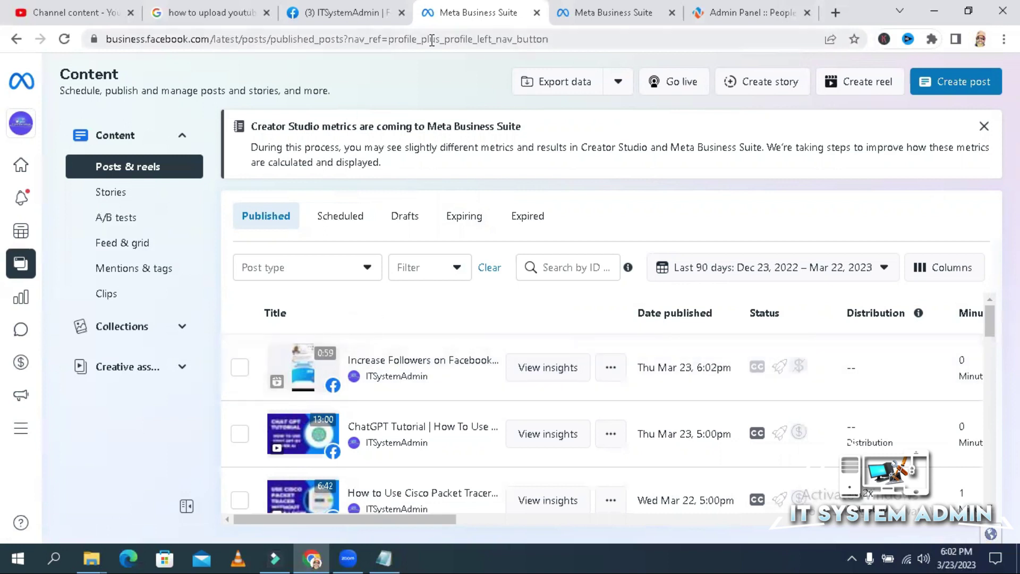
{"action": "left_click", "coordinate": [367, 17]}
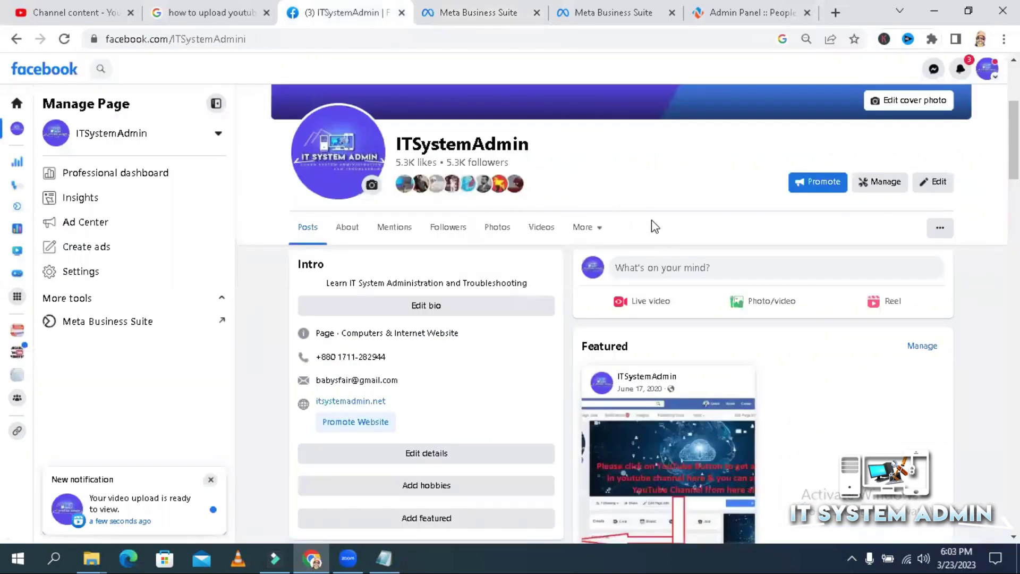
Step: Reload the ITSystemAdmin page and scroll to the new 'Increase Followers on Facebook Page 2023' reel
{"action": "right_click", "coordinate": [660, 156]}
{"action": "left_click", "coordinate": [691, 199]}
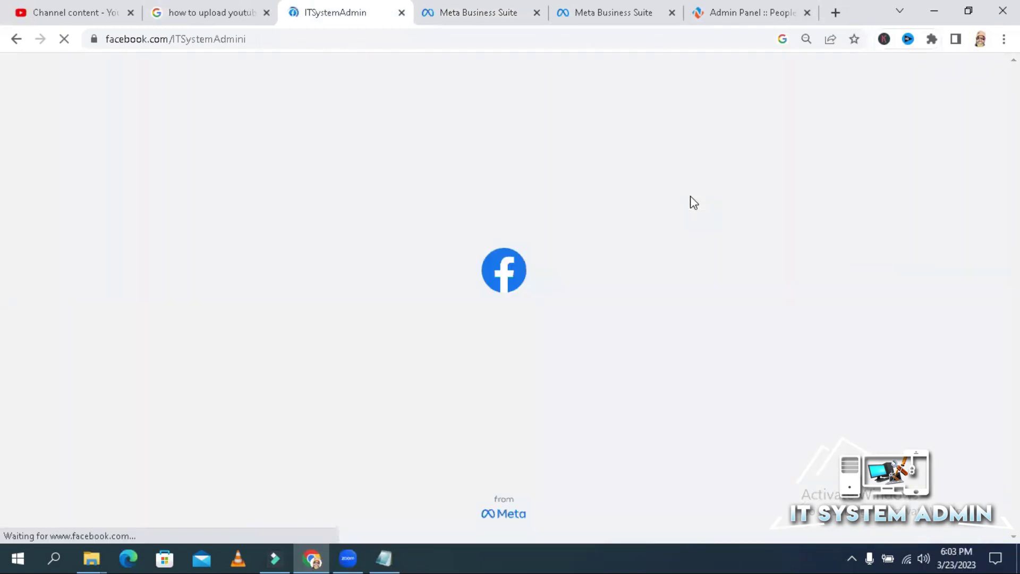
{"action": "scroll", "coordinate": [984, 173], "scroll_direction": "down", "scroll_amount": 4}
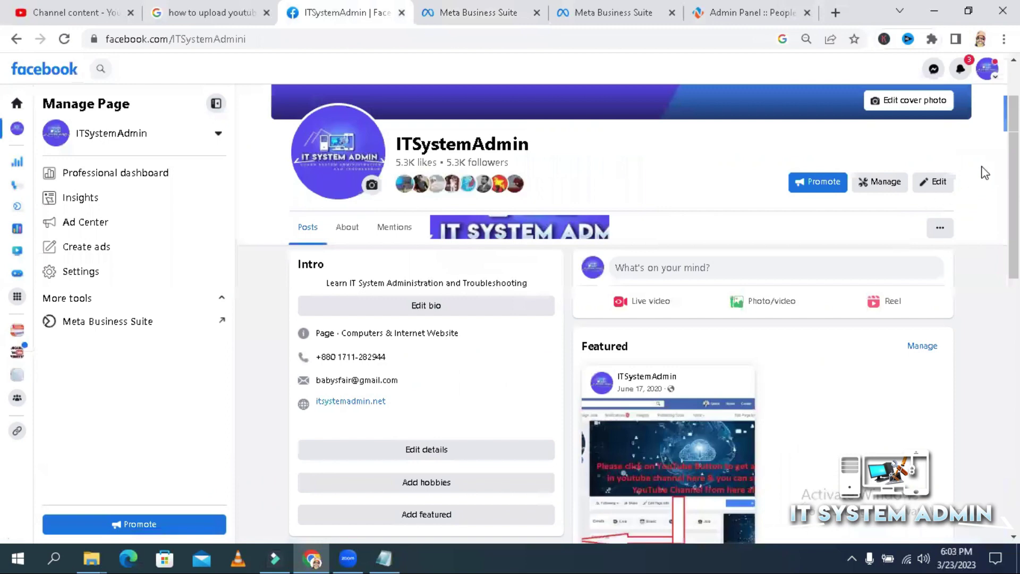
{"action": "scroll", "coordinate": [985, 173], "scroll_direction": "down", "scroll_amount": 5}
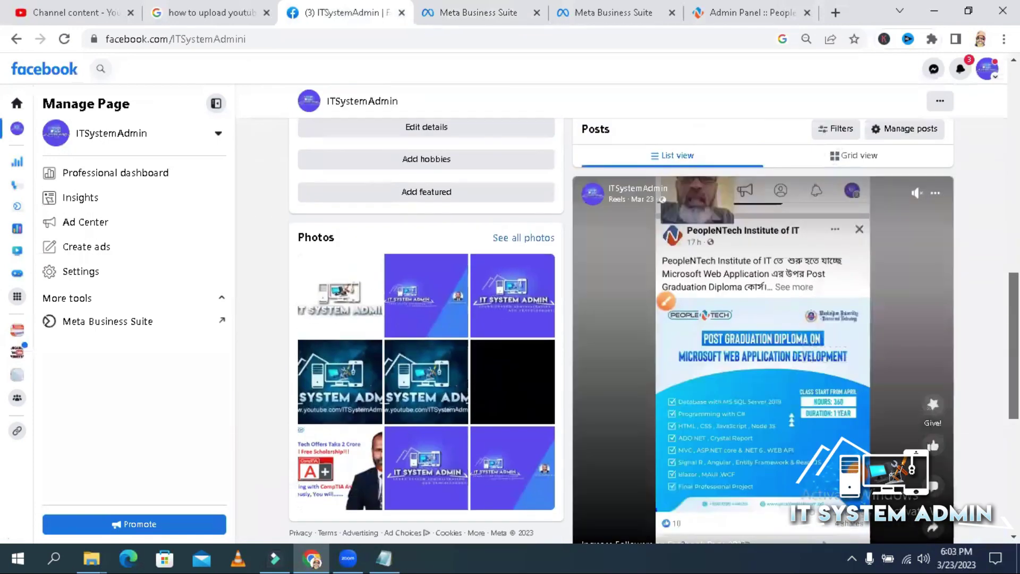
{"action": "scroll", "coordinate": [735, 287], "scroll_direction": "up", "scroll_amount": 1}
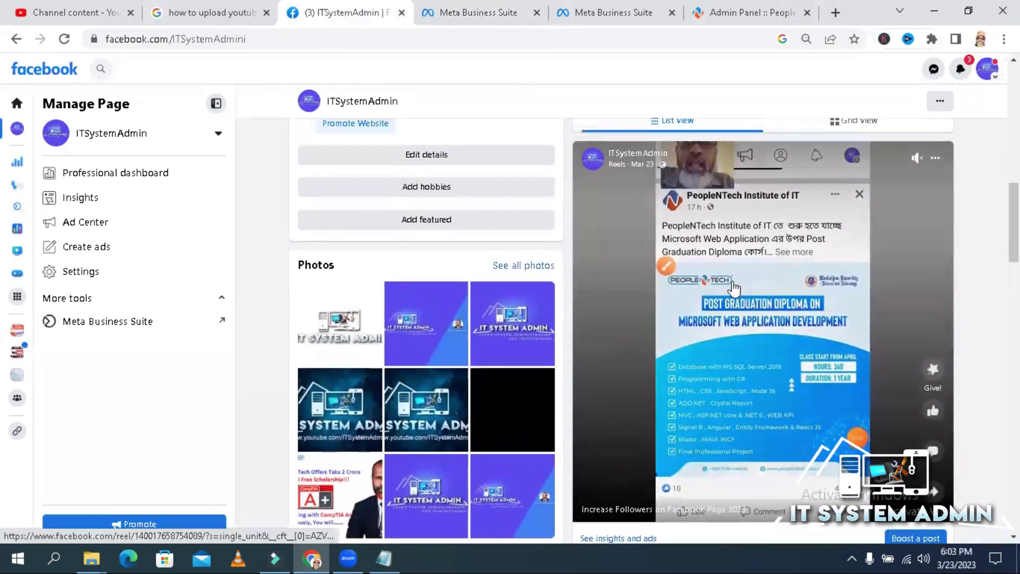